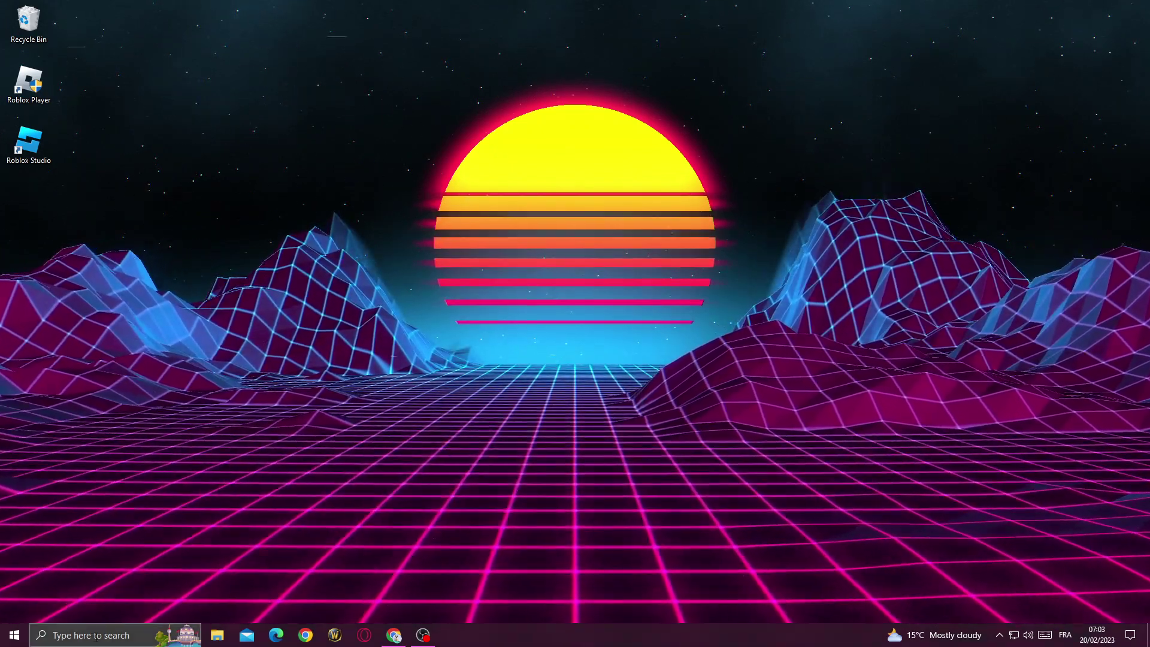
Step: Search Windows for 'bac' and go to the Background apps settings page
click(108, 633)
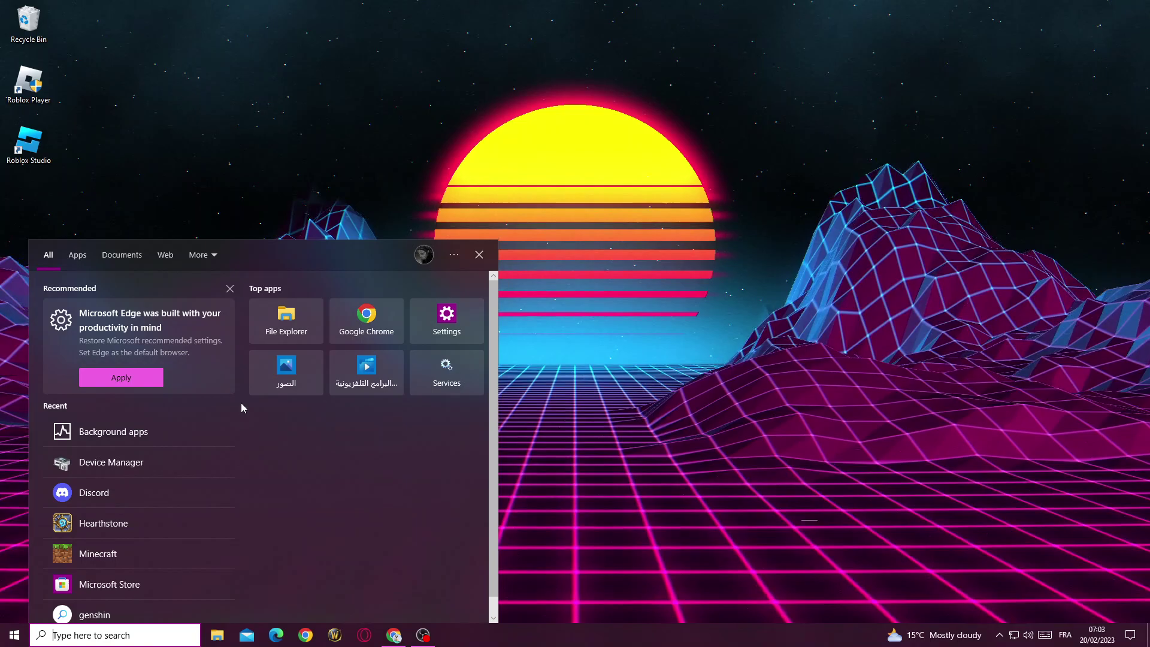
text(bac)
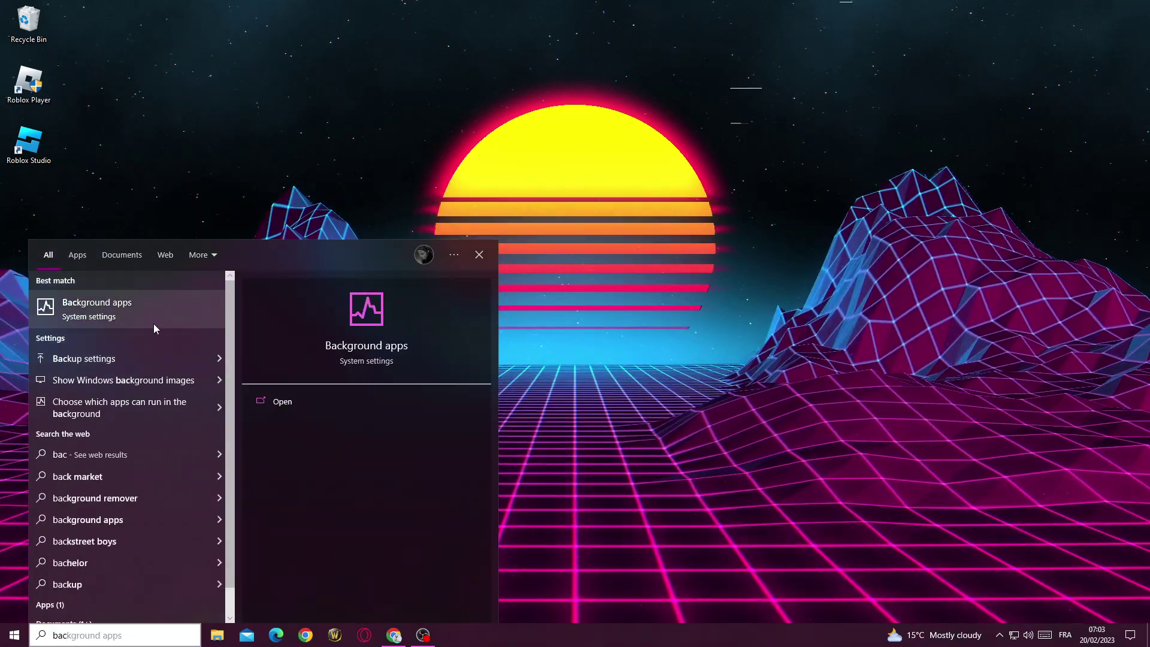
click(153, 324)
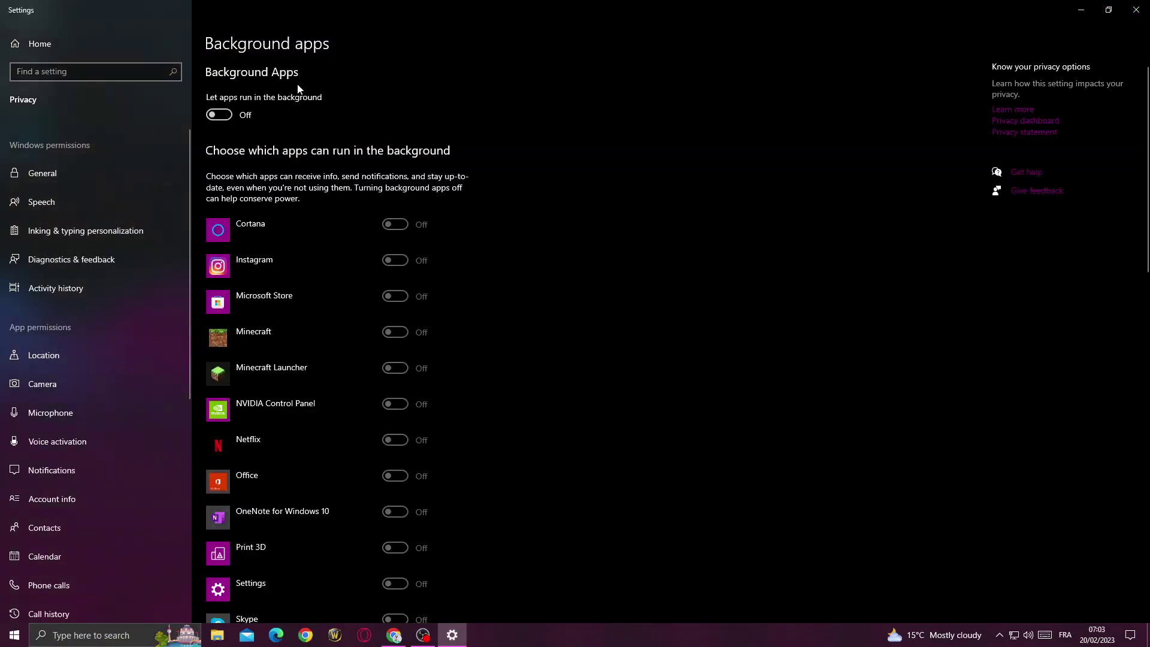
Step: Switch 'Let apps run in the background' off
click(216, 115)
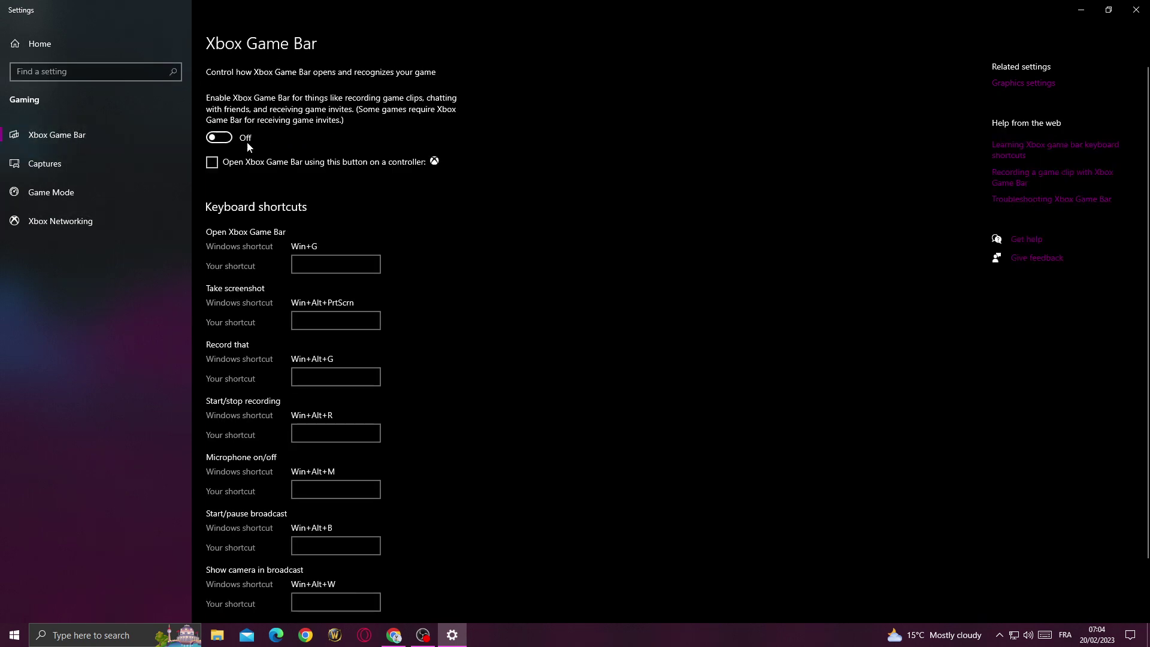
Step: Close Settings and bring up Task Manager's Startup apps list
click(1136, 9)
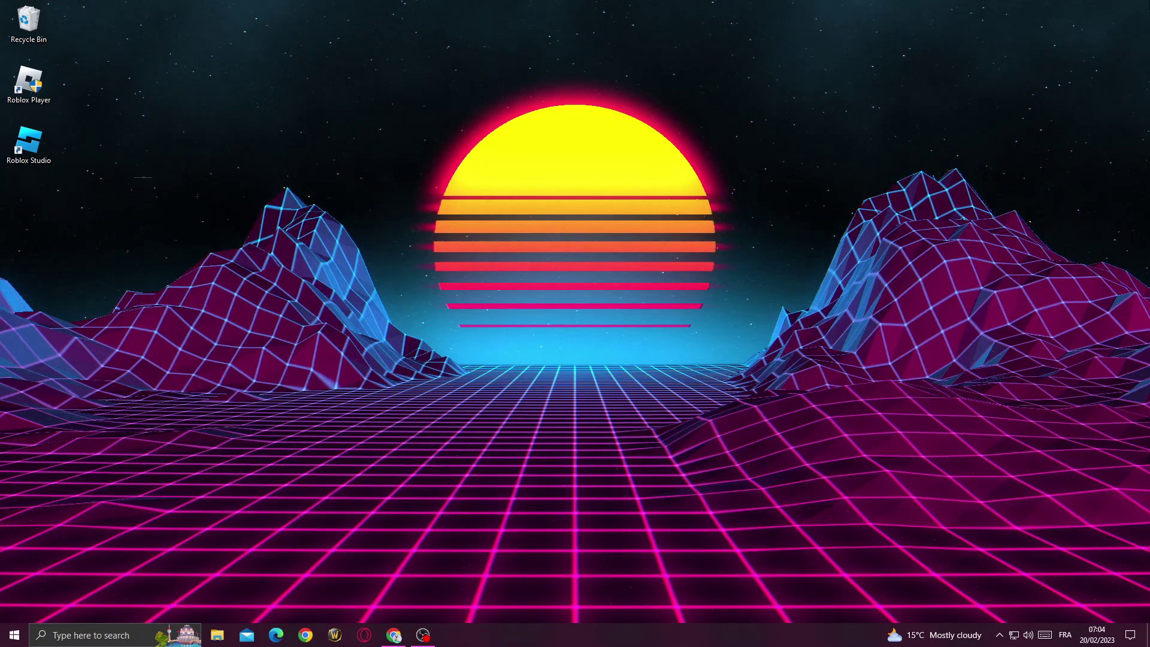
right_click(683, 635)
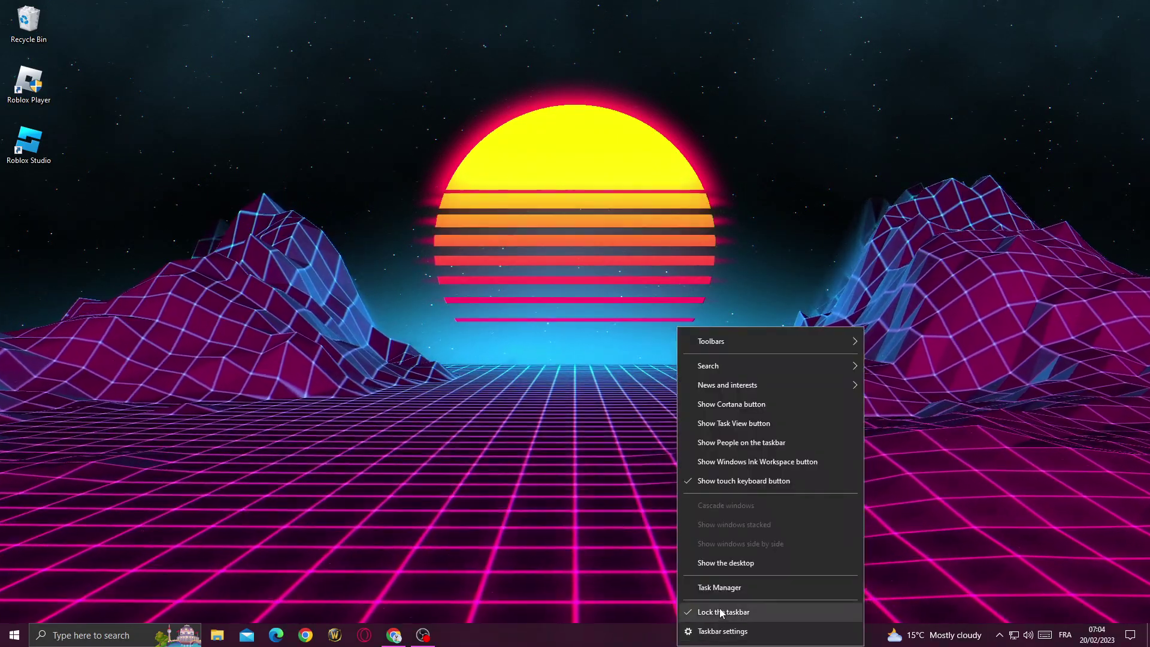
click(730, 593)
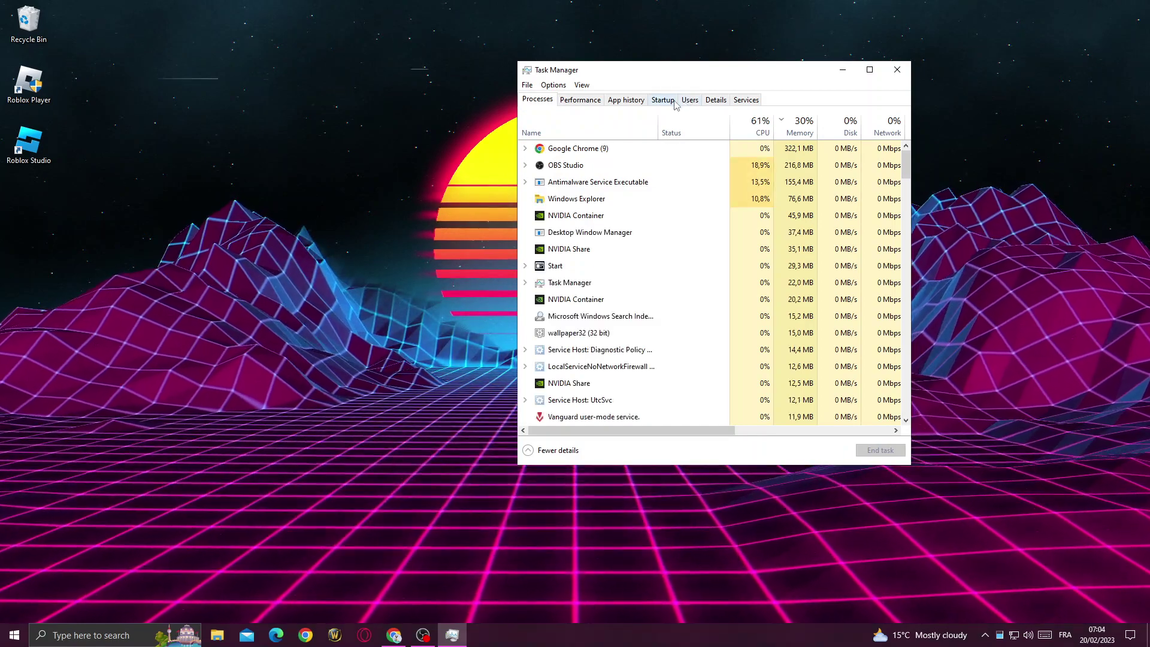
click(663, 100)
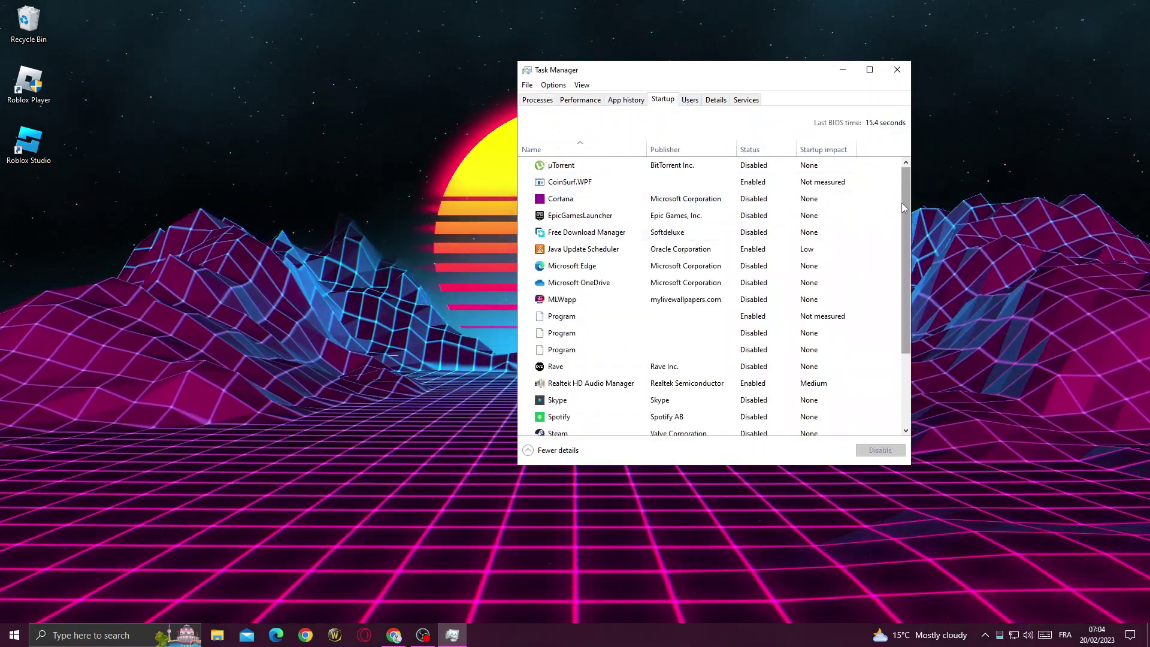
scroll(890, 225, down, 1)
scroll(791, 288, down, 1)
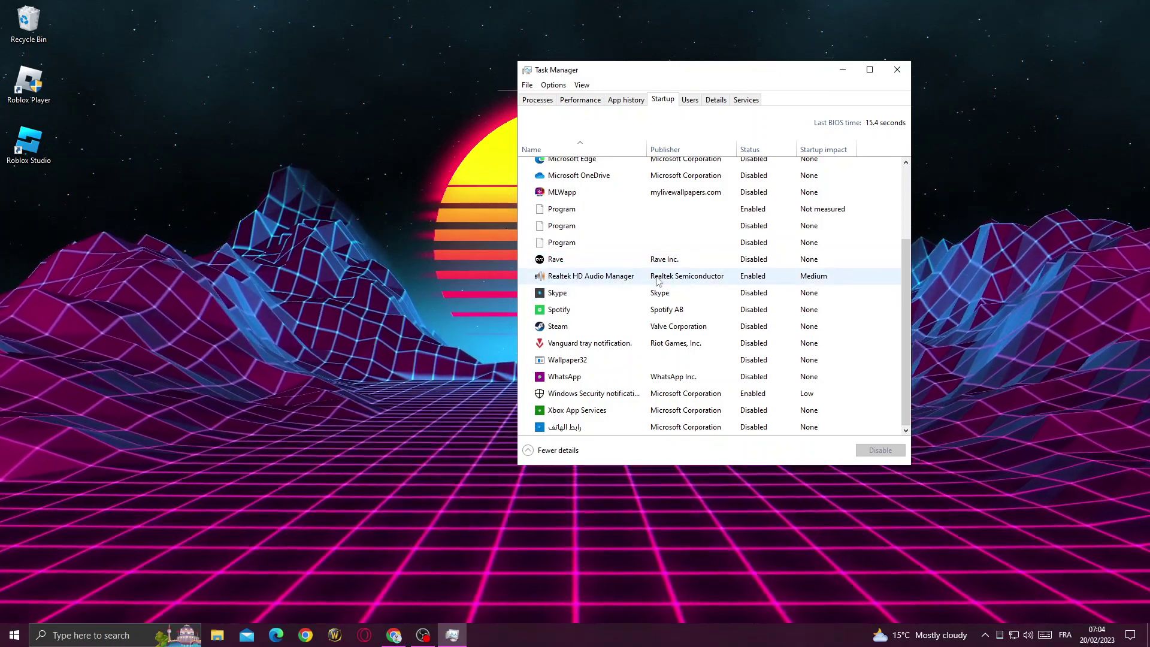
scroll(629, 300, up, 1)
scroll(622, 310, down, 1)
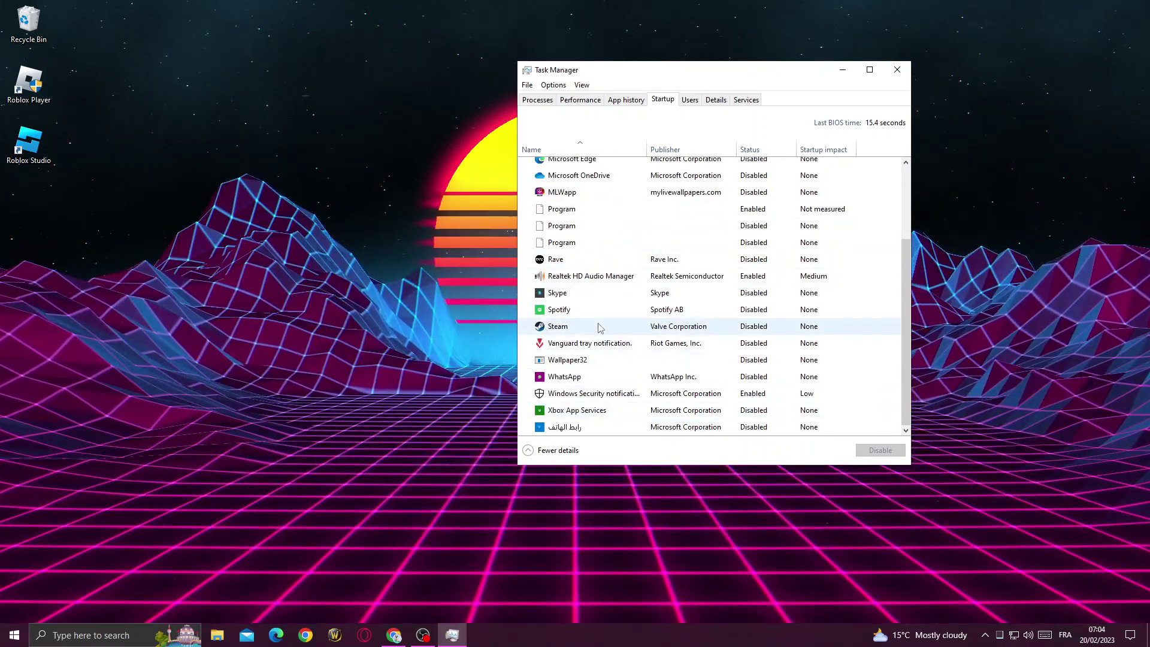
scroll(593, 328, up, 1)
scroll(584, 330, down, 1)
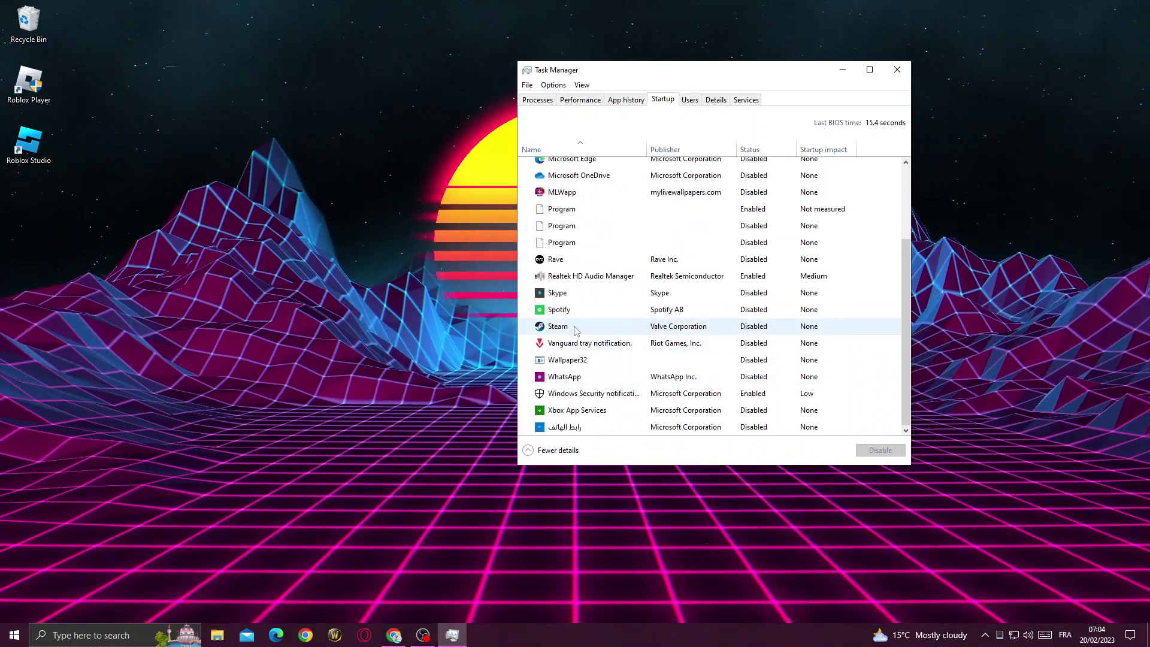
Step: Check that Steam is disabled at startup, close Task Manager, and bring OBS Studio forward
click(575, 329)
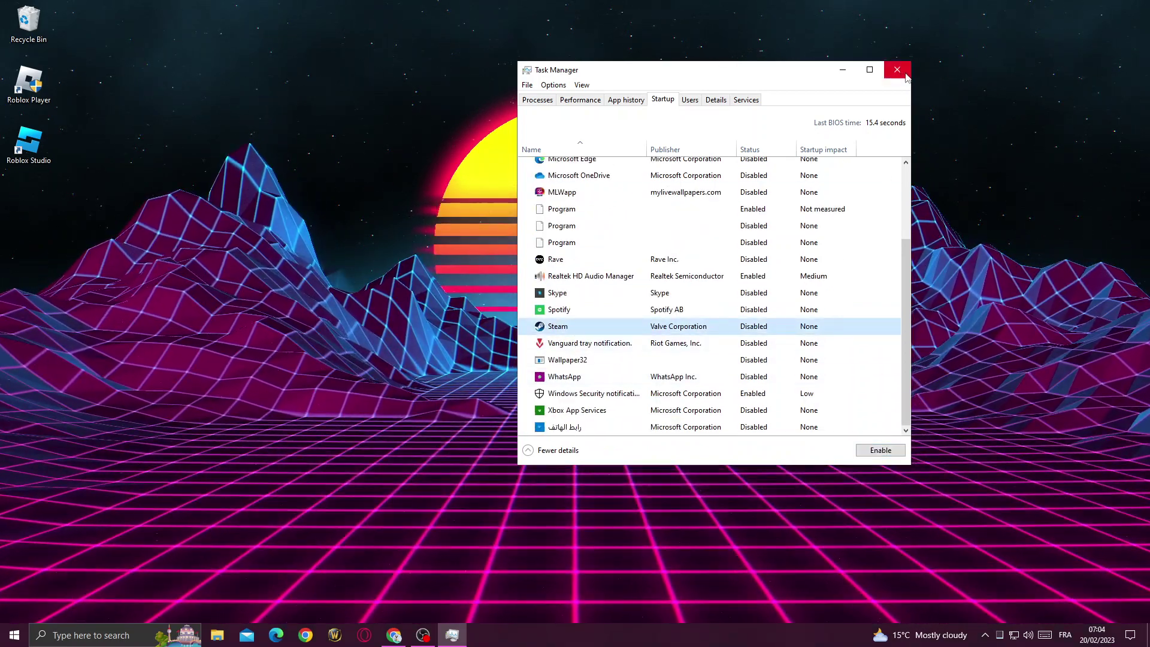
click(902, 73)
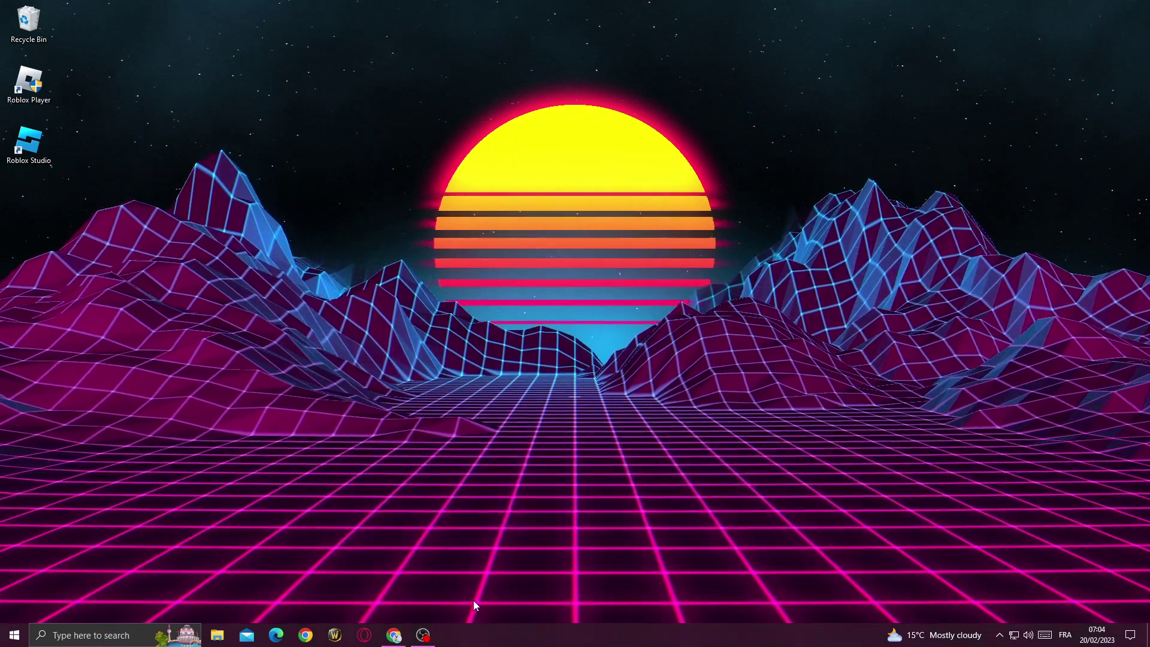
click(423, 635)
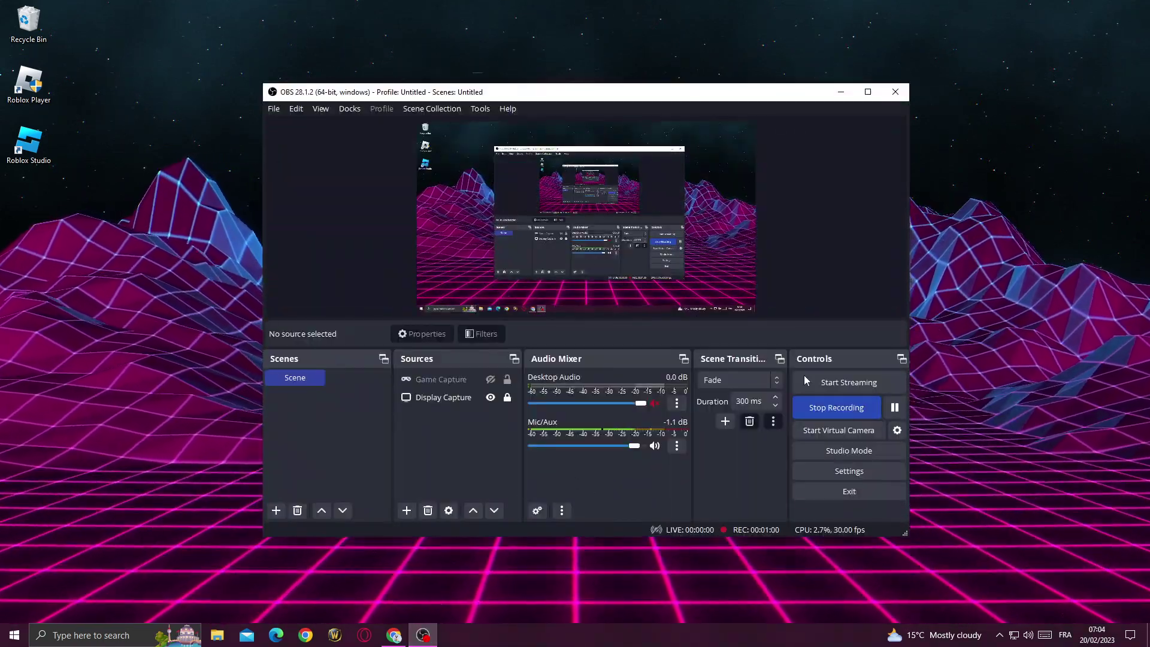